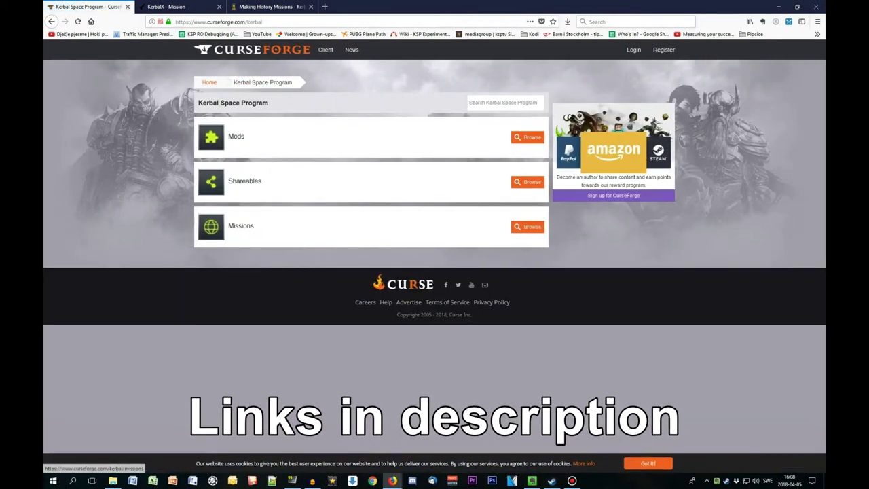
# Open the Kerbal Space Program missions listing on CurseForge and look through the missions list on KerbalX.
pyautogui.click(524, 262)
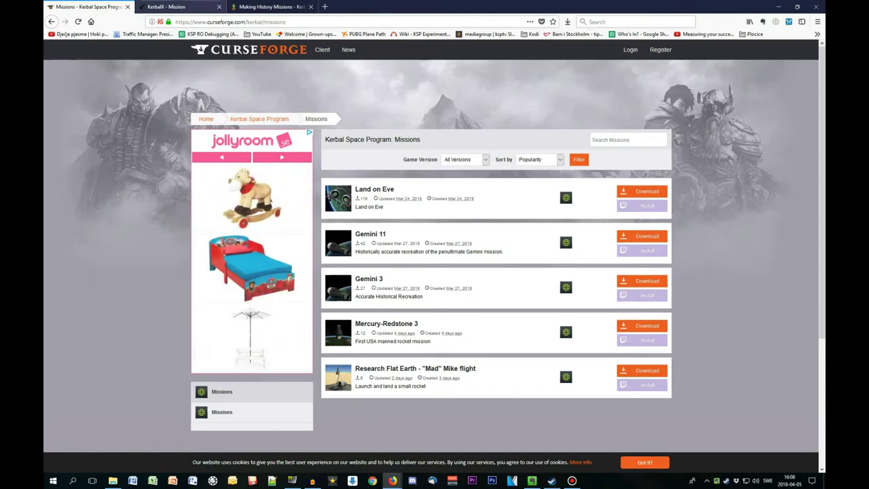
pyautogui.hotkey('ctrl', 'Tab')
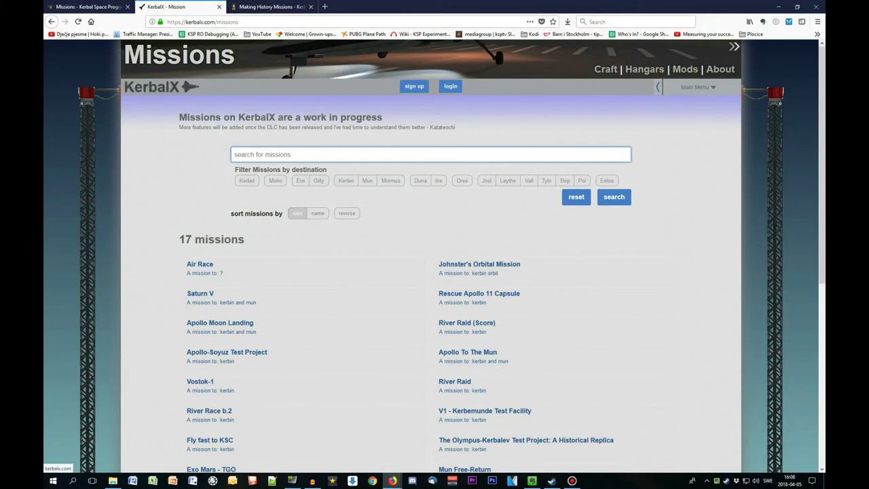
pyautogui.click(186, 87)
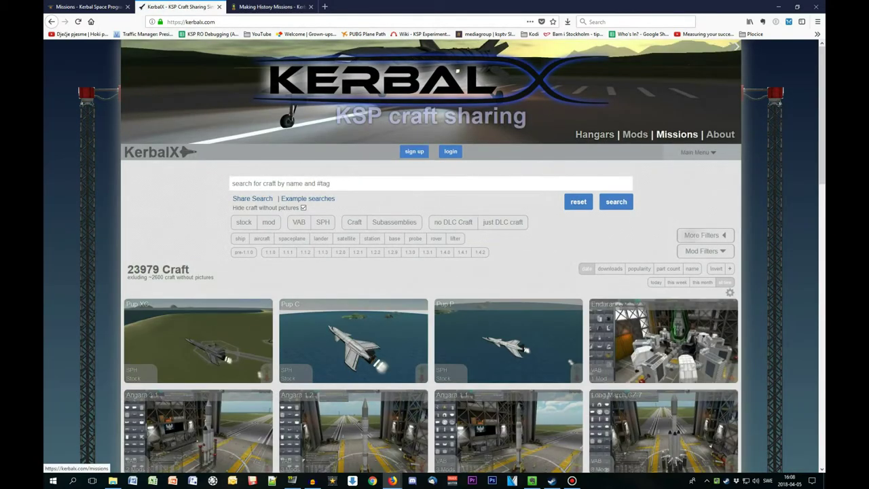
pyautogui.click(677, 133)
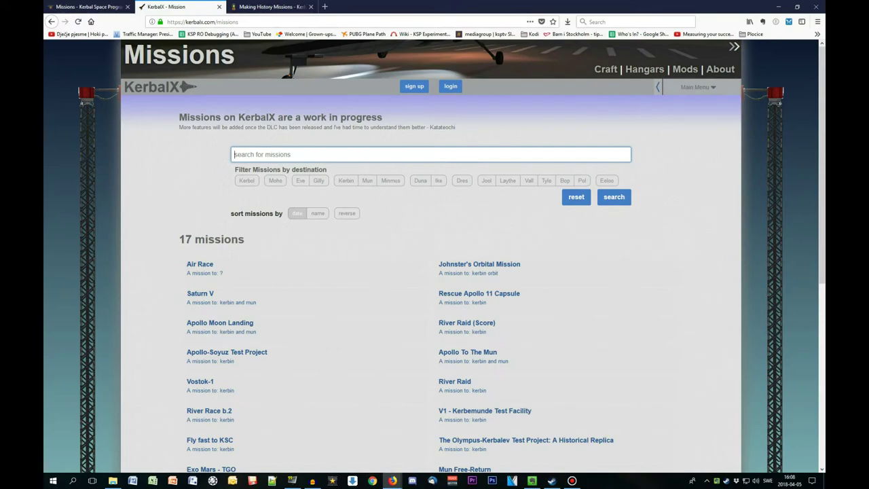
pyautogui.scroll(-8, 305, 133)
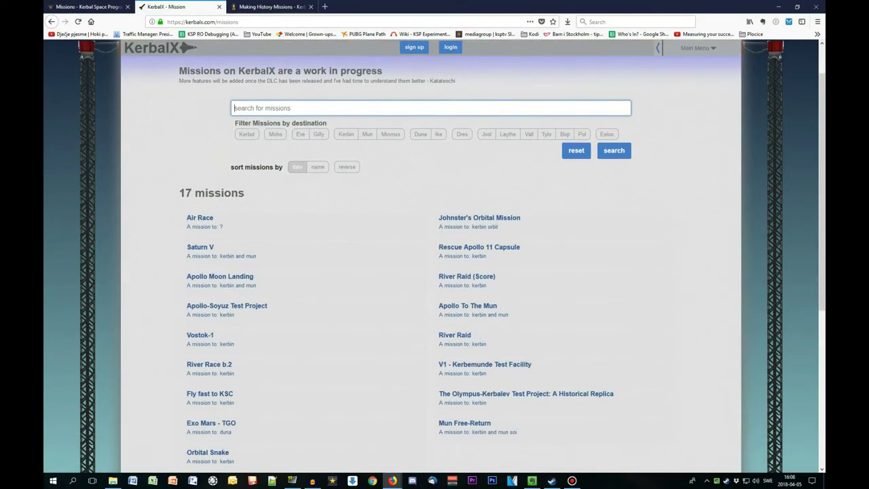
pyautogui.scroll(10, 204, 129)
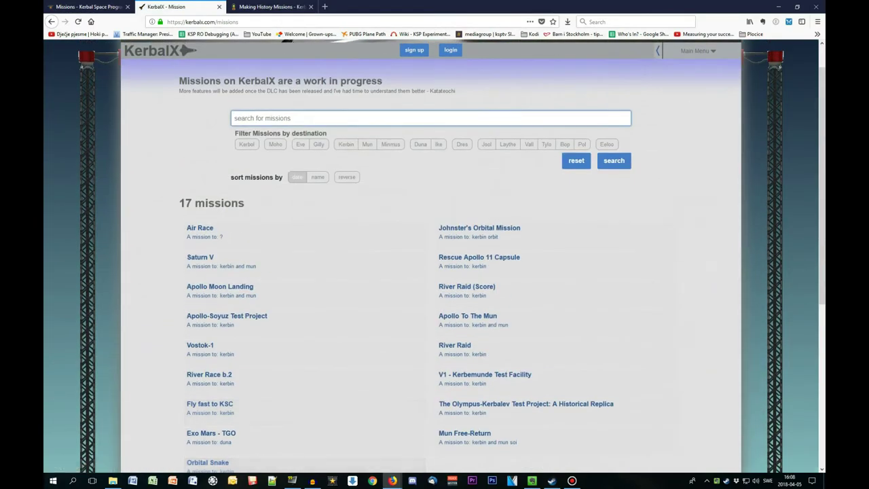
pyautogui.scroll(-1, 203, 187)
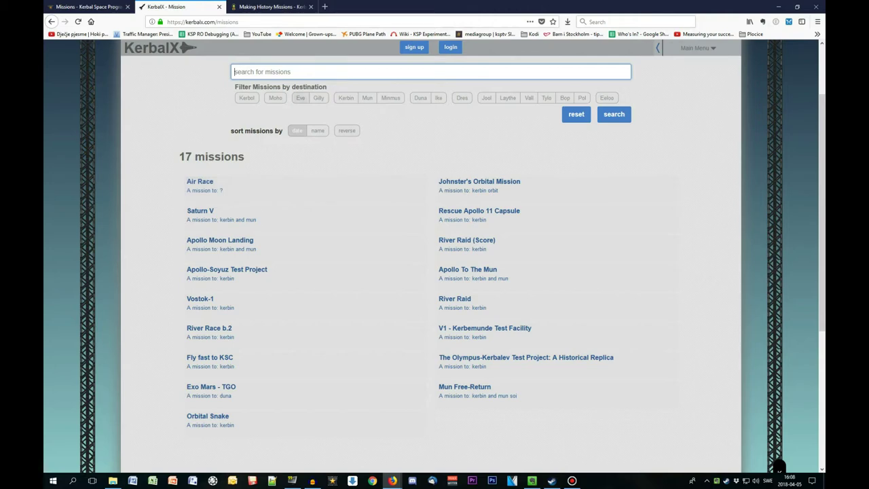
# Look through the topics on the first page of the KSP forum's Making History Missions section.
pyautogui.click(268, 7)
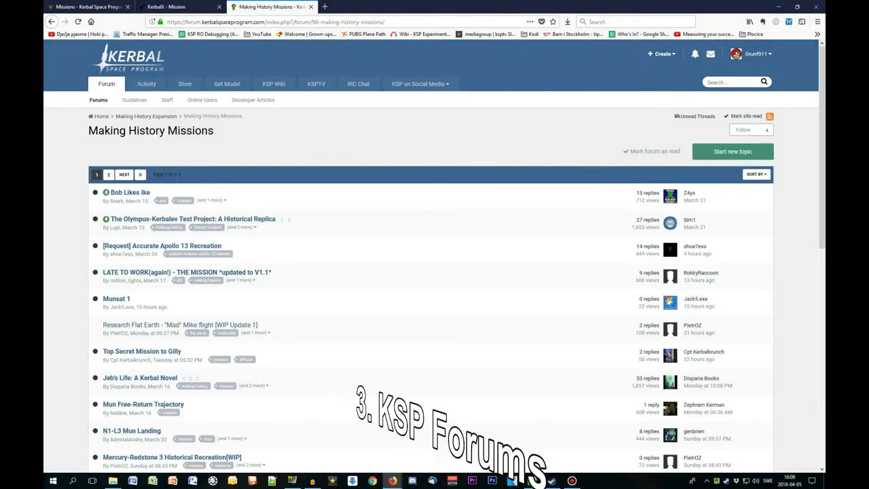
pyautogui.scroll(-3, 434, 258)
pyautogui.scroll(-5, 434, 258)
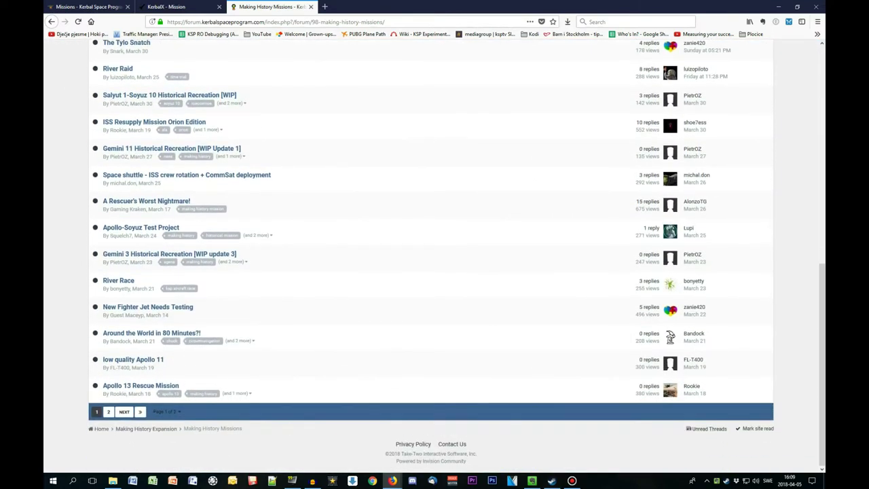
pyautogui.scroll(10, 434, 258)
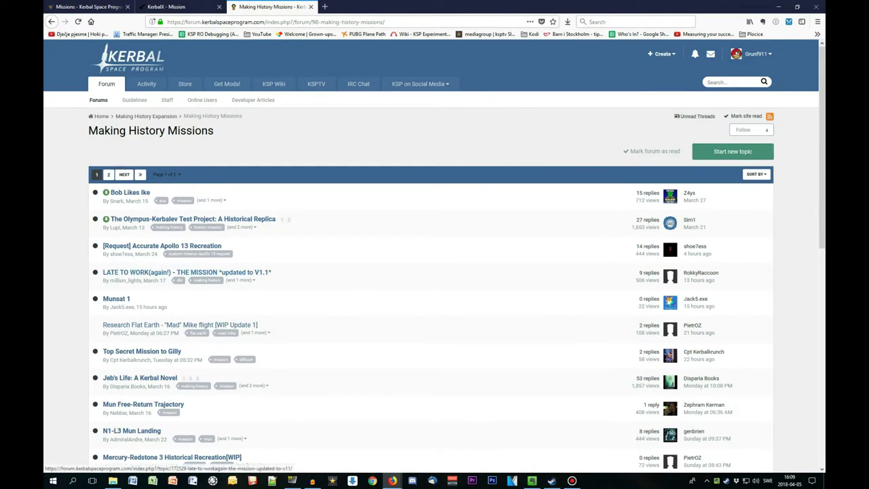
pyautogui.scroll(-1, 139, 275)
pyautogui.scroll(-1, 139, 279)
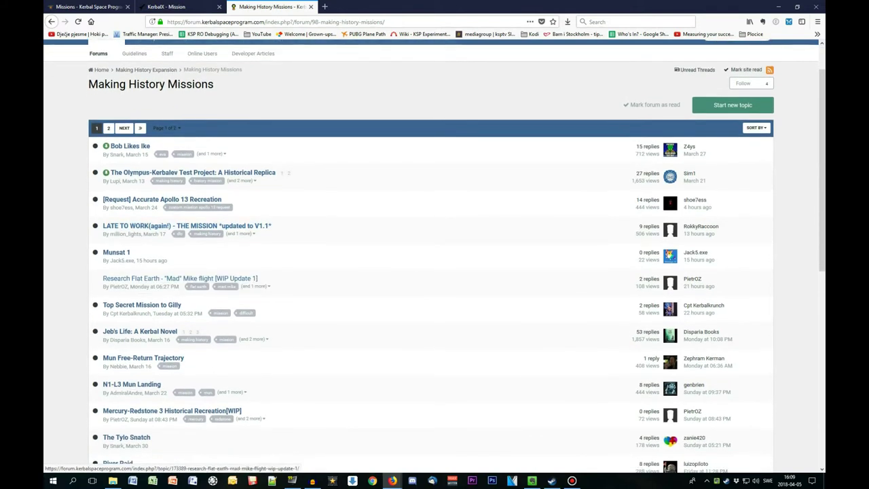
pyautogui.scroll(-2, 139, 278)
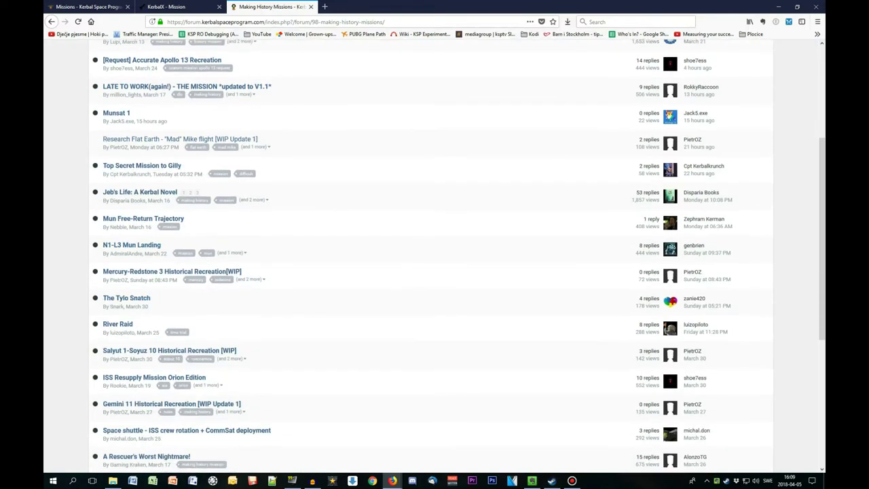
pyautogui.scroll(-2, 139, 278)
pyautogui.scroll(5, 139, 279)
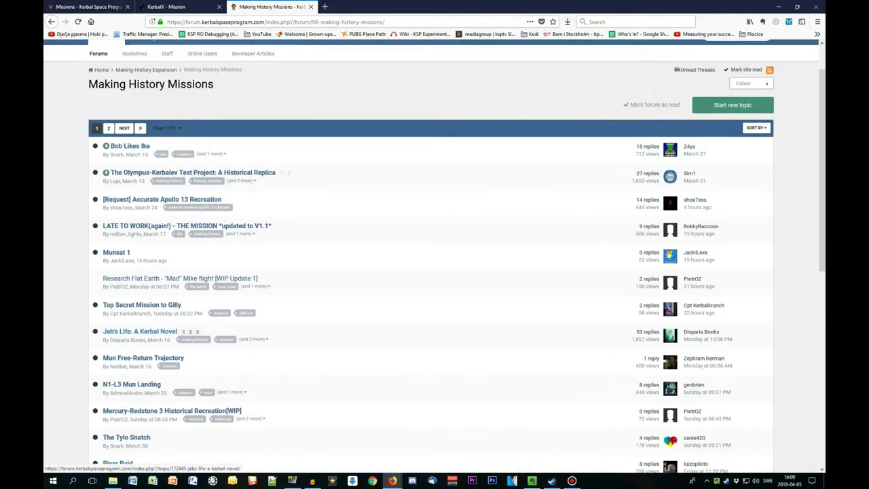
# Open the Saturn V mission on KerbalX and save its zip file.
pyautogui.hotkey('ctrl', 'shift', 'Tab')
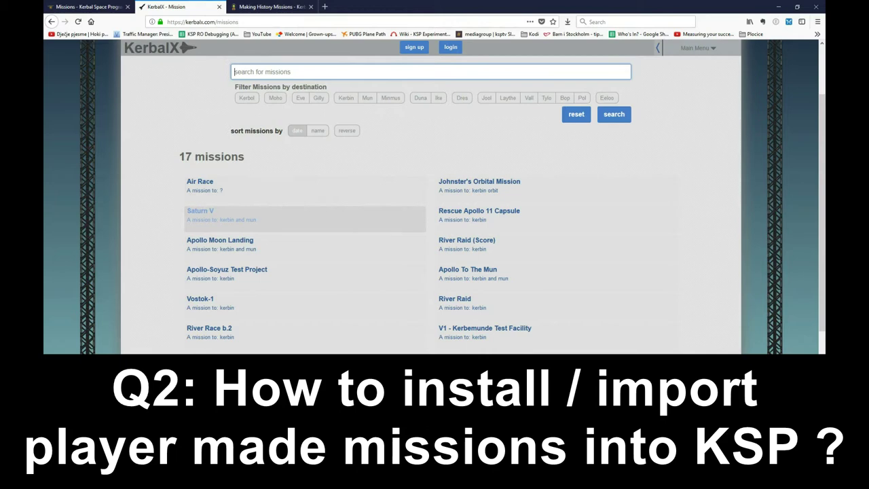
pyautogui.click(201, 210)
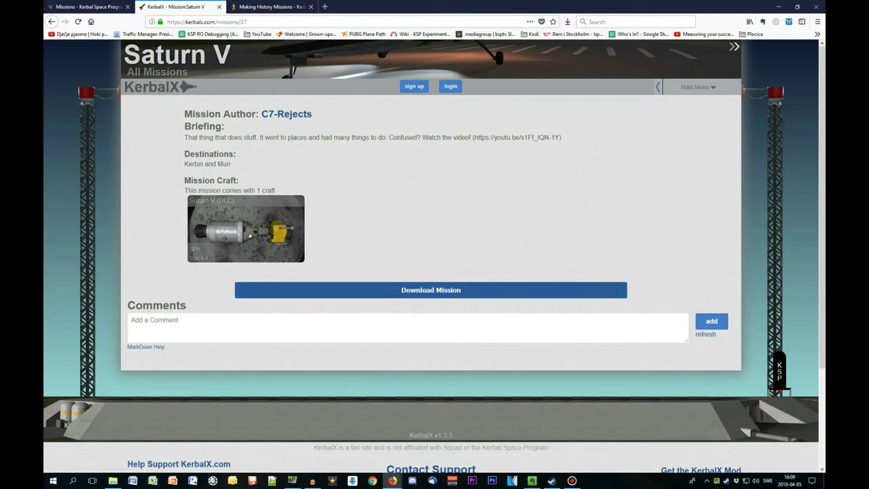
pyautogui.click(431, 290)
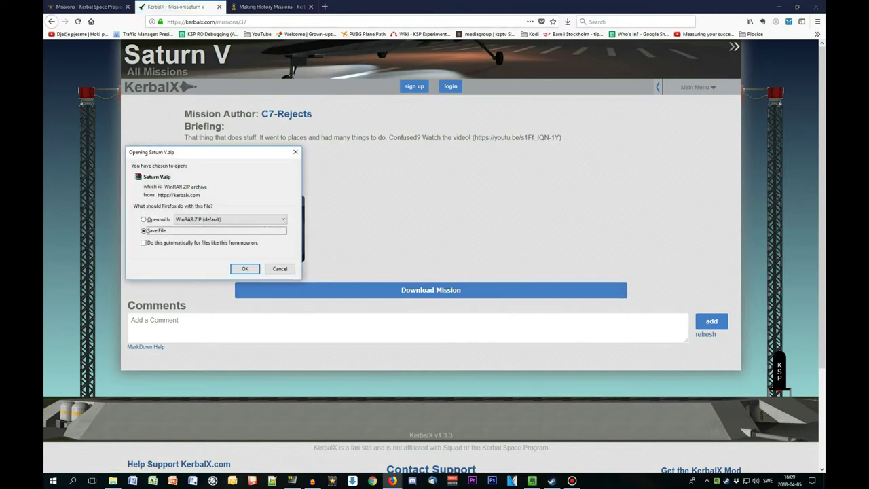
pyautogui.press('Return')
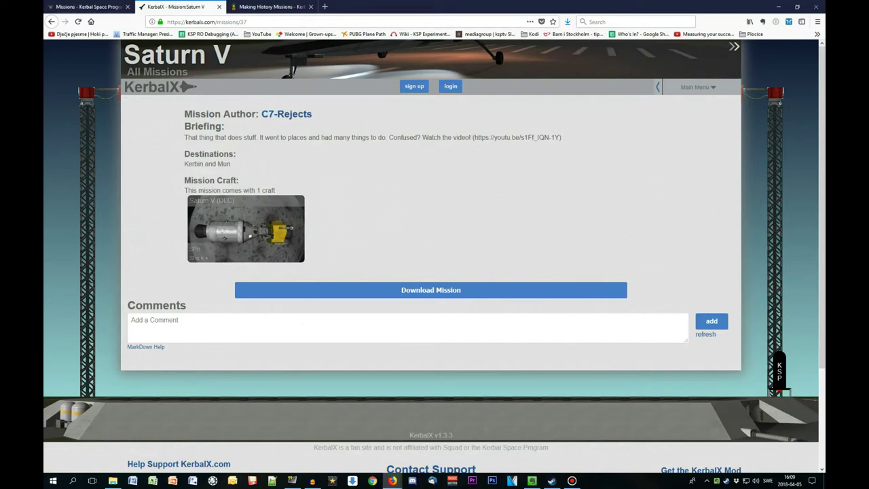
# Show the newest Saturn V.zip download in its containing folder and select the archive for copying.
pyautogui.hotkey('ctrl', 'shift', 'y')
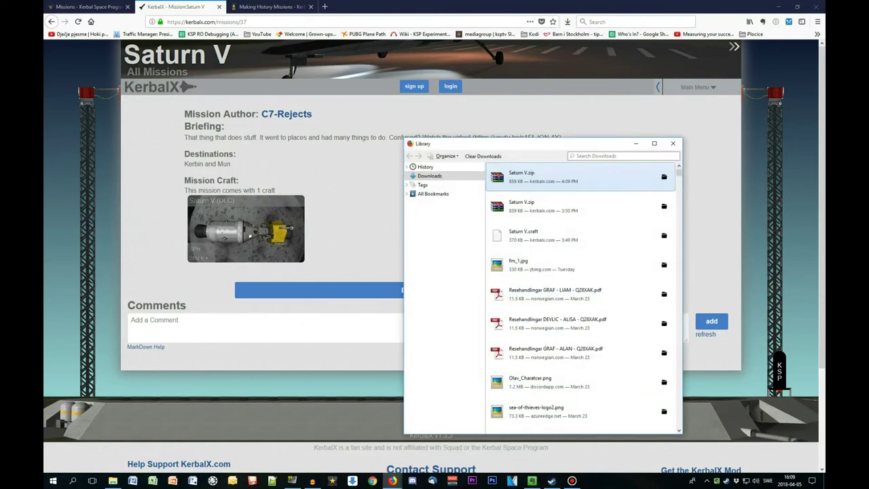
pyautogui.click(664, 177)
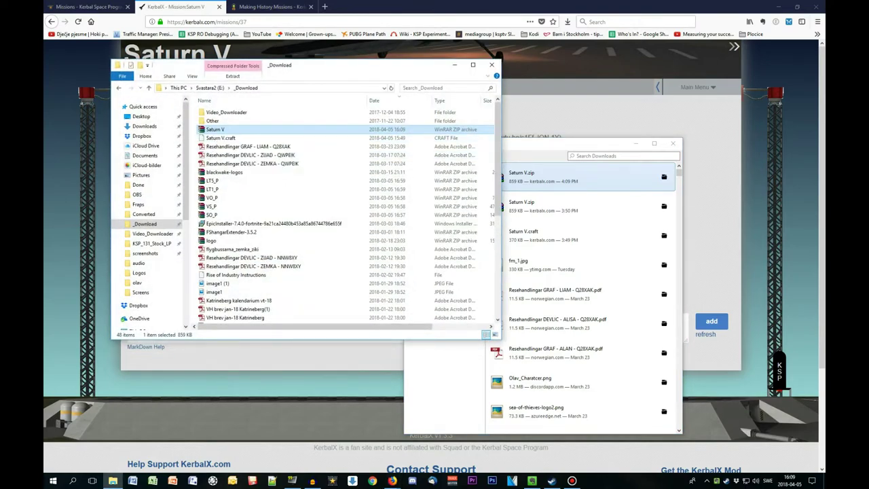
pyautogui.press('F2')
pyautogui.click(224, 121)
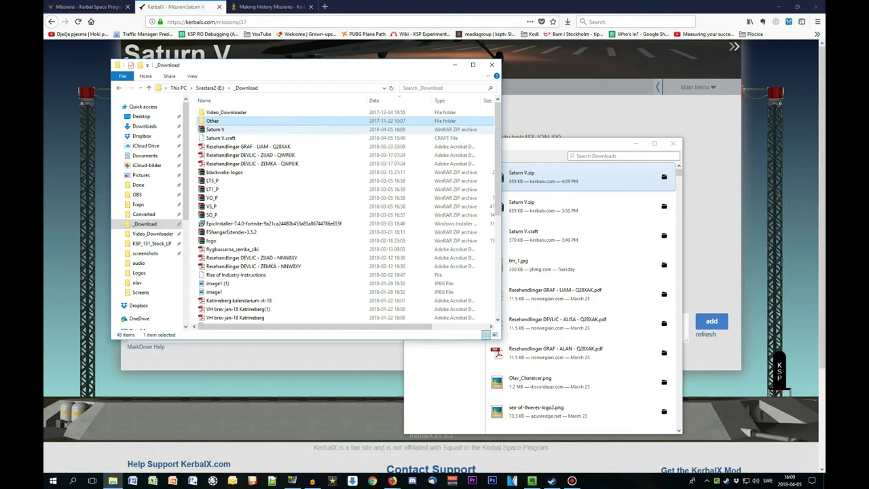
pyautogui.click(224, 129)
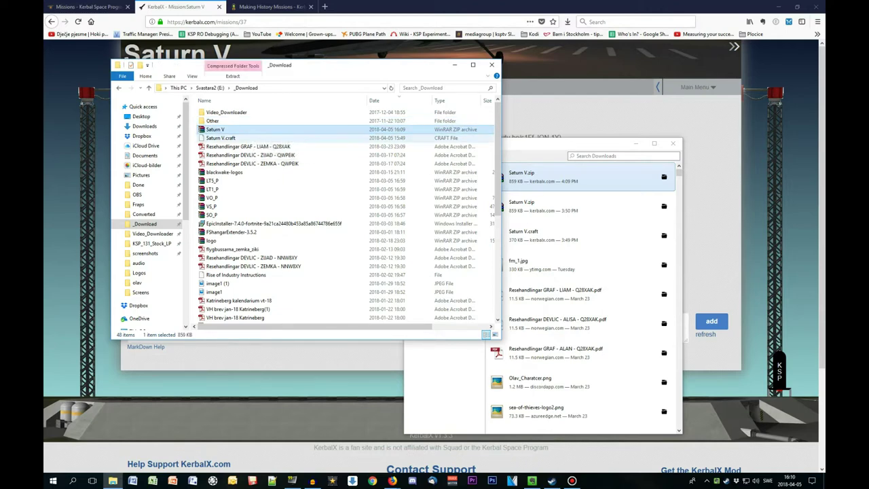
# Browse to the SteamLibrary\steamapps\common folder on the Games (G:) drive in File Explorer.
pyautogui.click(454, 65)
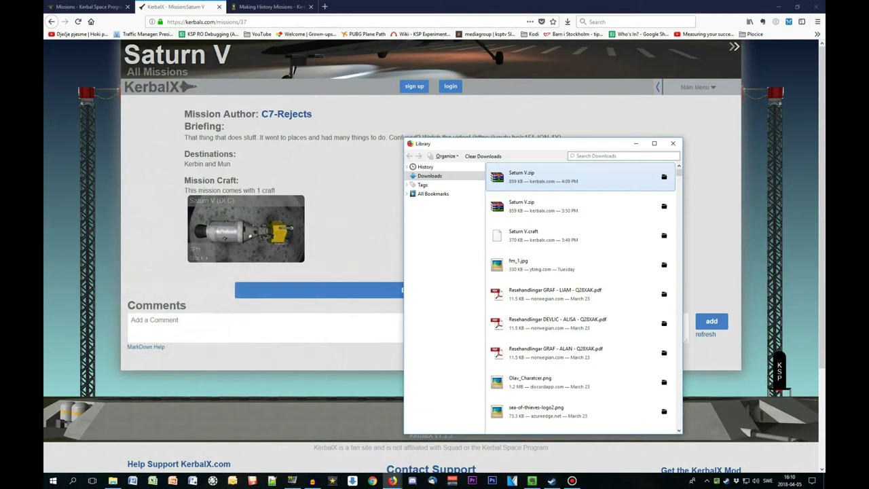
pyautogui.click(113, 481)
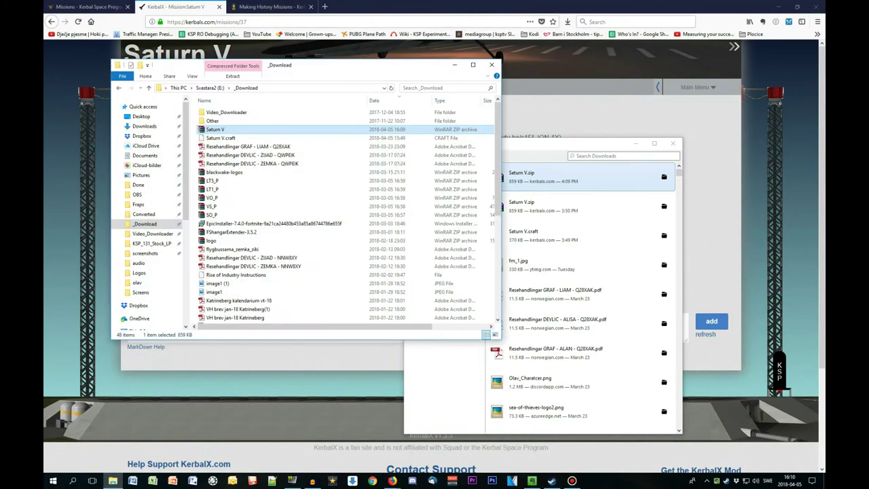
pyautogui.moveTo(113, 479)
pyautogui.moveTo(112, 445)
pyautogui.click(210, 87)
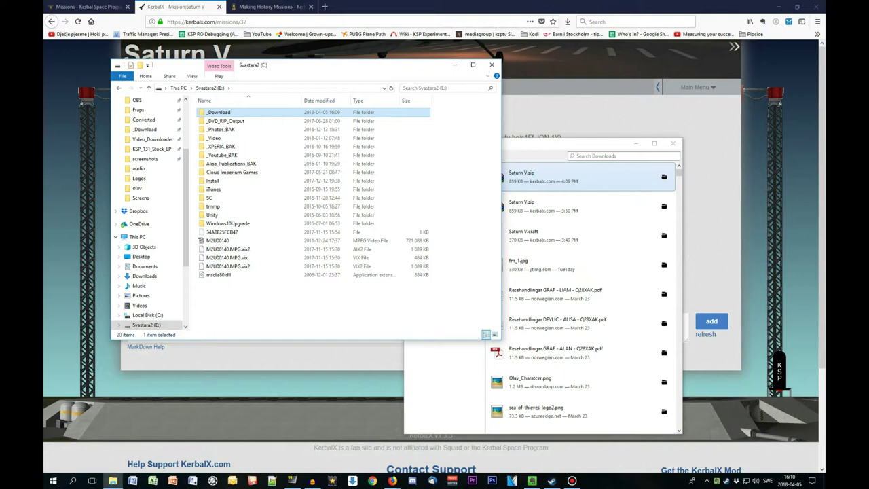
pyautogui.scroll(-1, 146, 285)
pyautogui.click(144, 295)
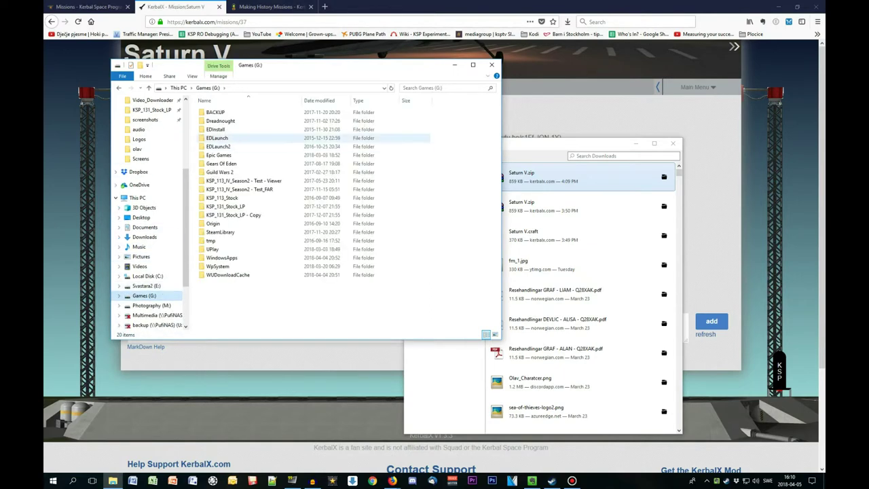
pyautogui.doubleClick(220, 231)
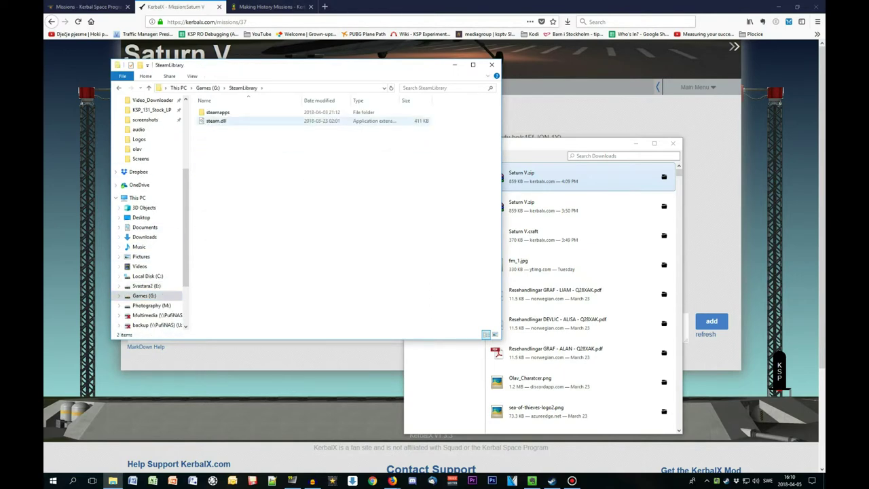
pyautogui.doubleClick(217, 112)
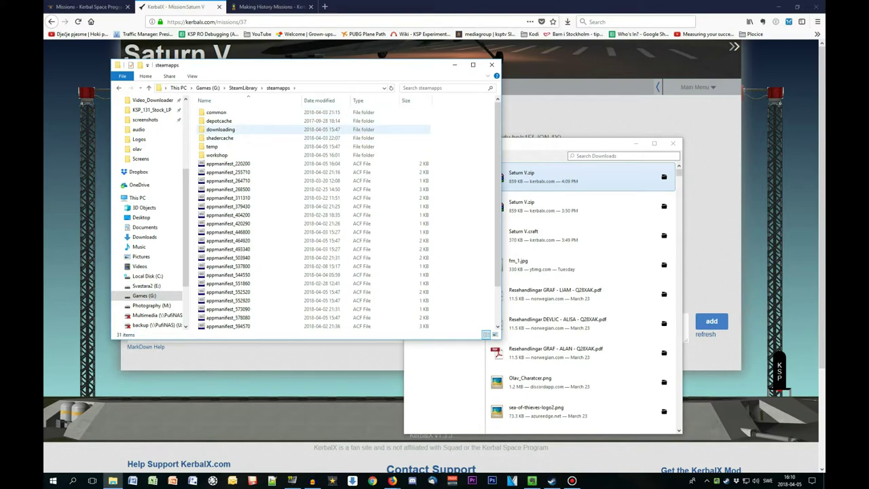
pyautogui.doubleClick(217, 112)
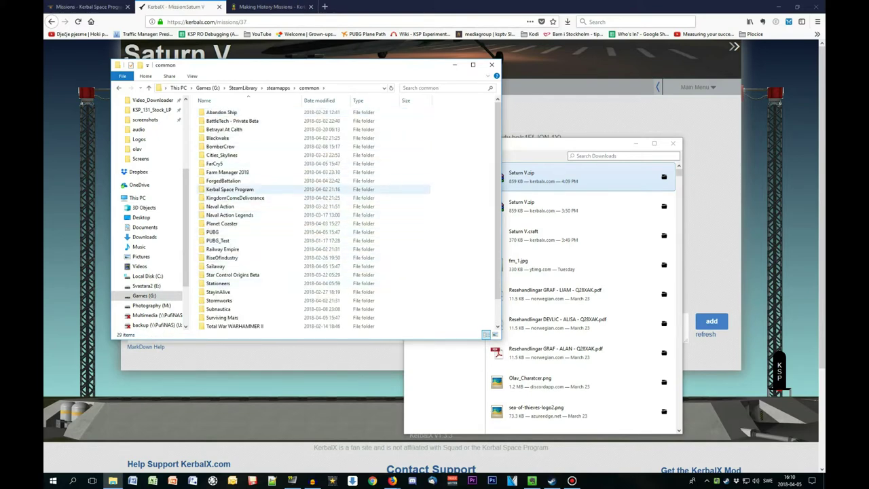
# Paste the Saturn V archive into the Missions folder of Kerbal Space Program and close the downloads library.
pyautogui.doubleClick(224, 189)
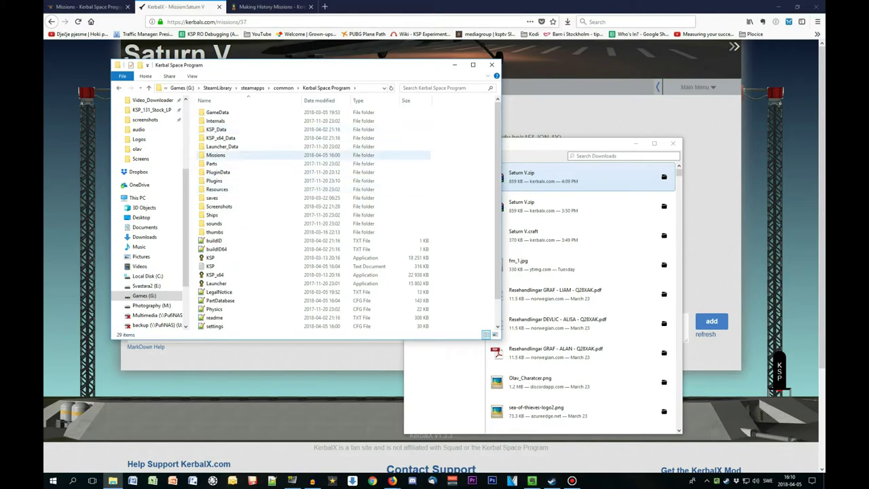
pyautogui.doubleClick(218, 155)
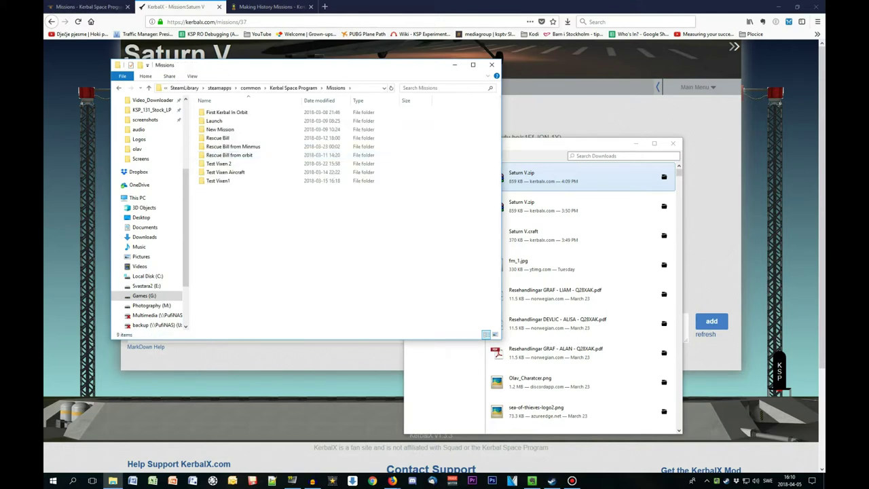
pyautogui.hotkey('ctrl', 'v')
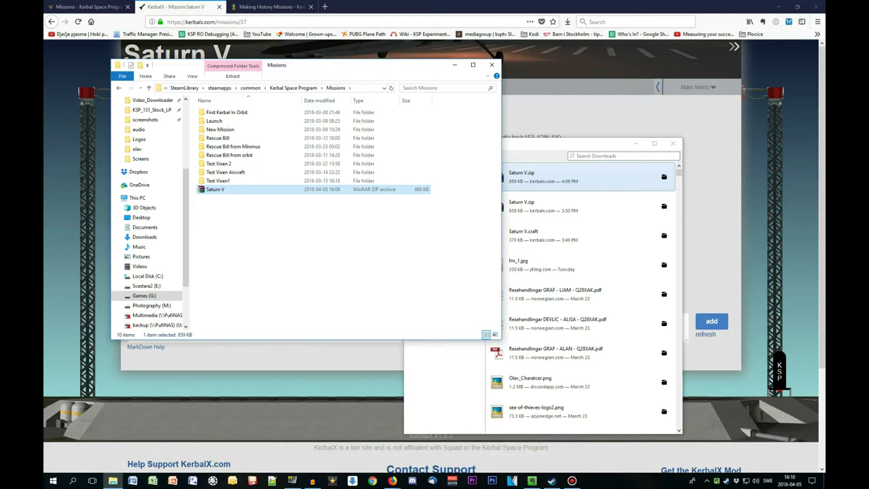
pyautogui.click(673, 144)
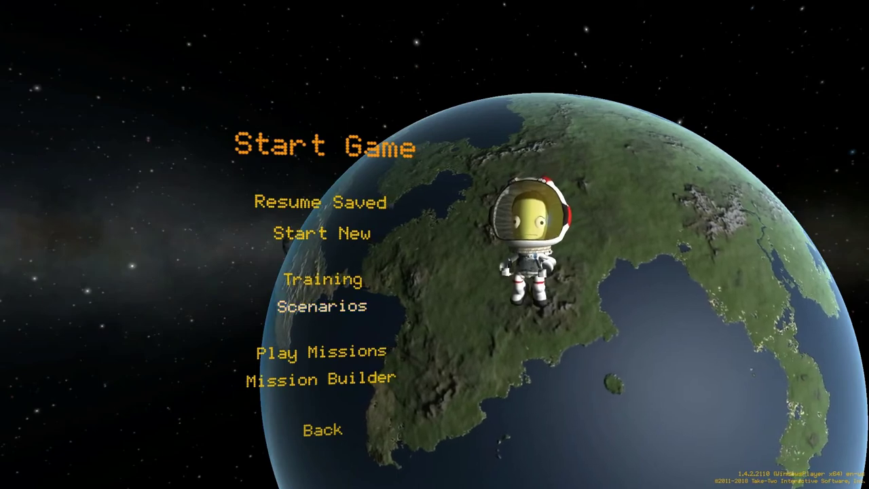
# Switch to Kerbal Space Program and start the community-created Saturn V mission.
pyautogui.click(321, 351)
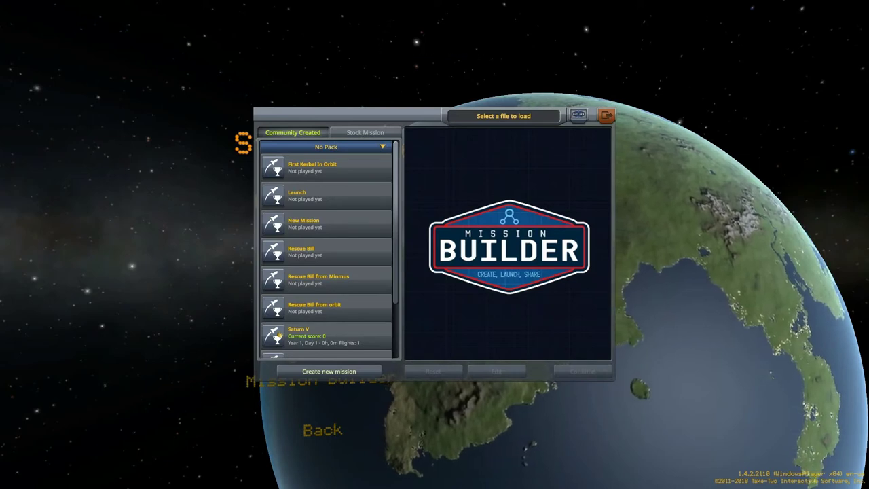
pyautogui.scroll(-3, 326, 251)
pyautogui.click(278, 259)
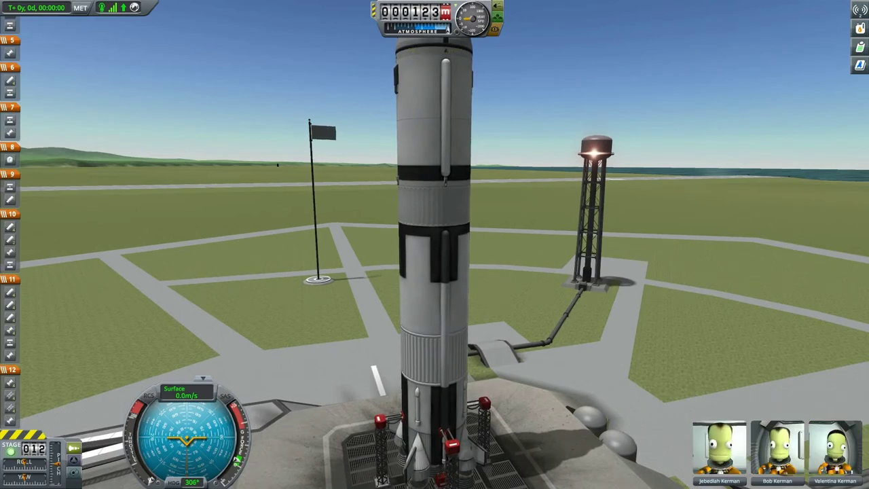
pyautogui.scroll(-6, 435, 244)
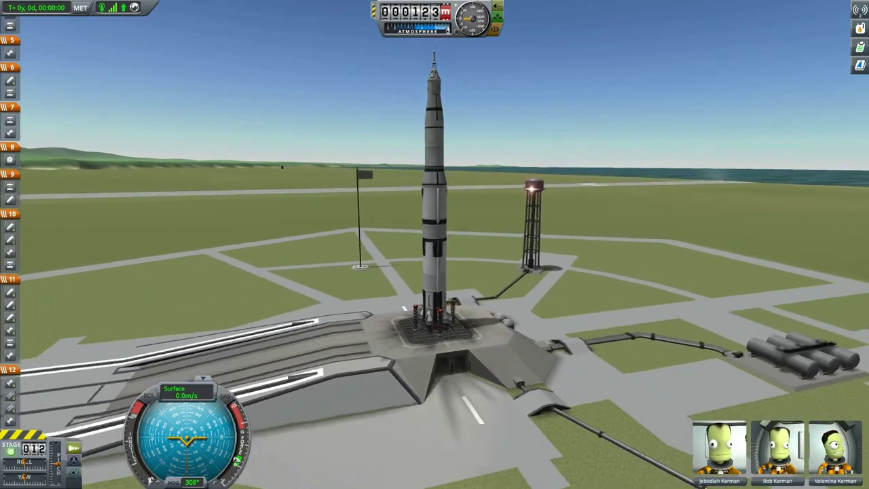
# Read the "Screen Message" and "Lets Get Started!" mission messages and close the message window.
pyautogui.press('Left')
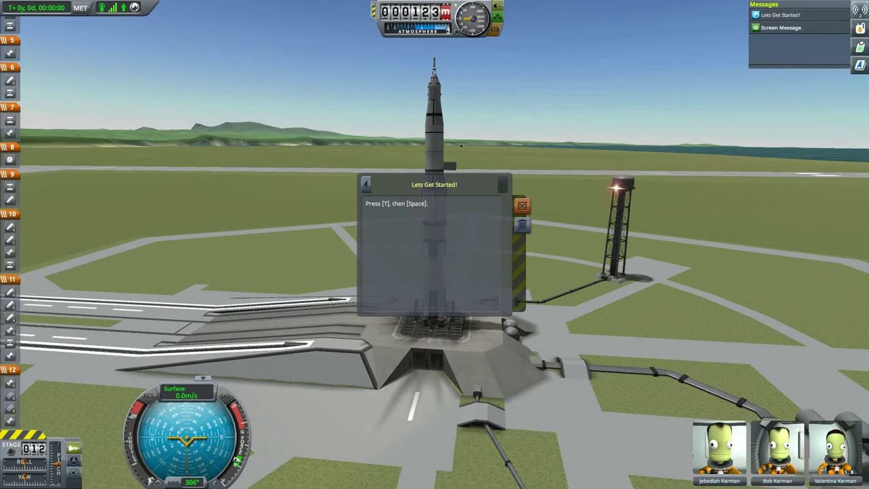
pyautogui.click(522, 205)
pyautogui.click(780, 27)
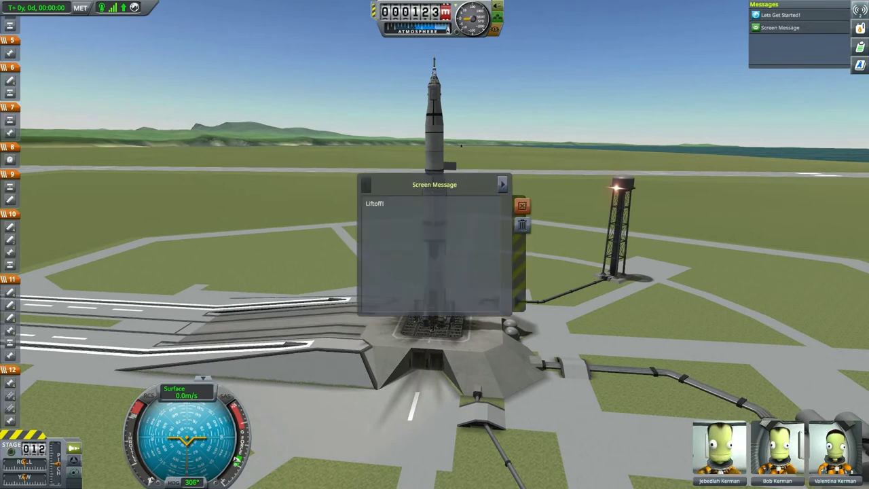
pyautogui.click(780, 15)
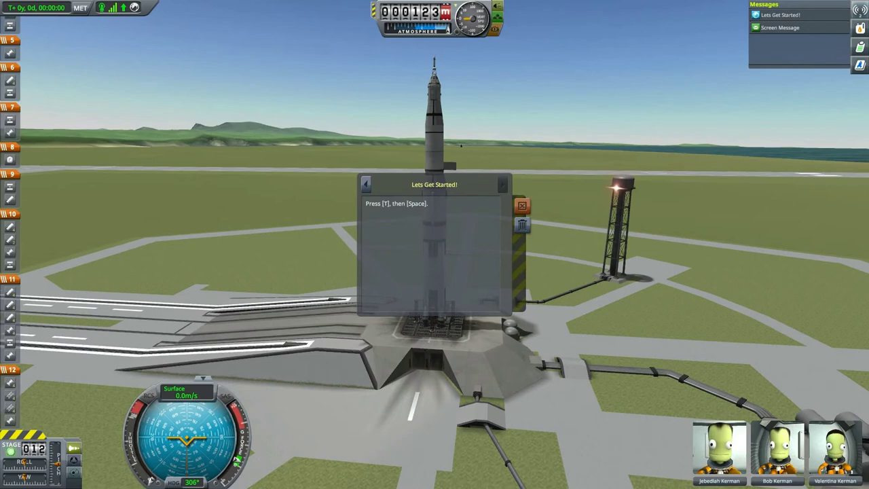
pyautogui.click(522, 205)
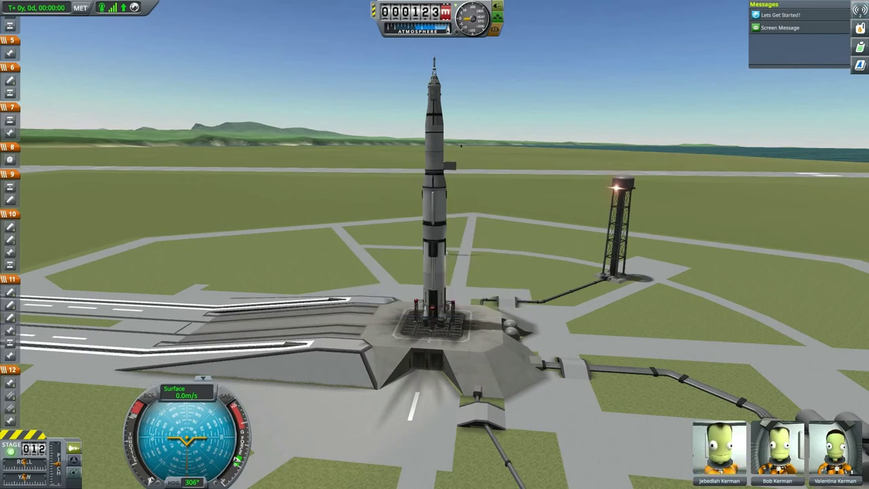
# Try to launch the Saturn V from the launch pad with SAS enabled, inspect the crash site and restart the mission.
pyautogui.press('t')
pyautogui.press('space')
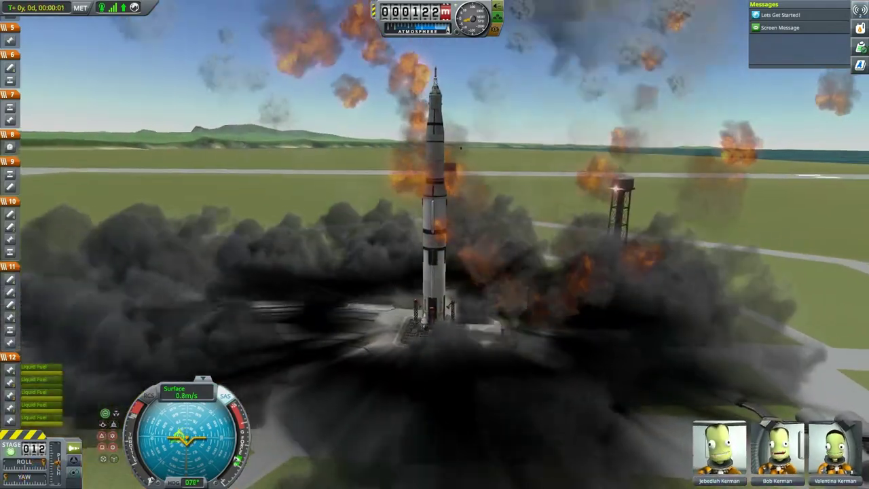
pyautogui.press('space')
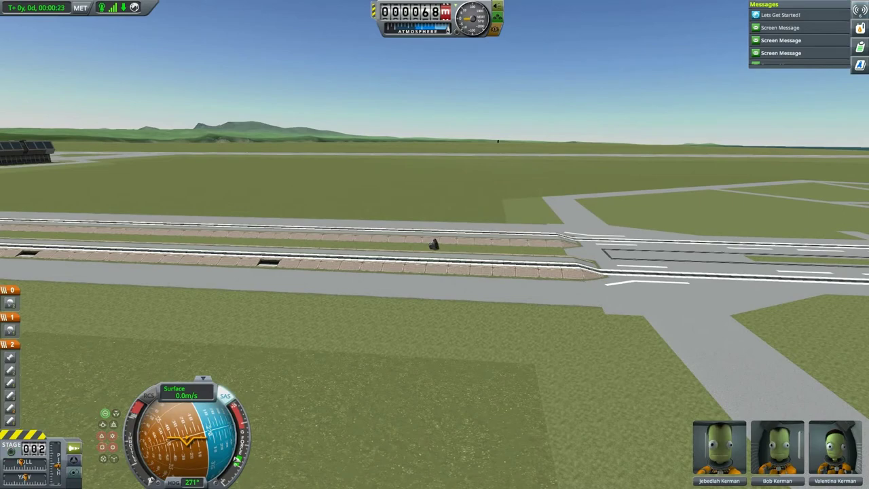
pyautogui.press('Right')
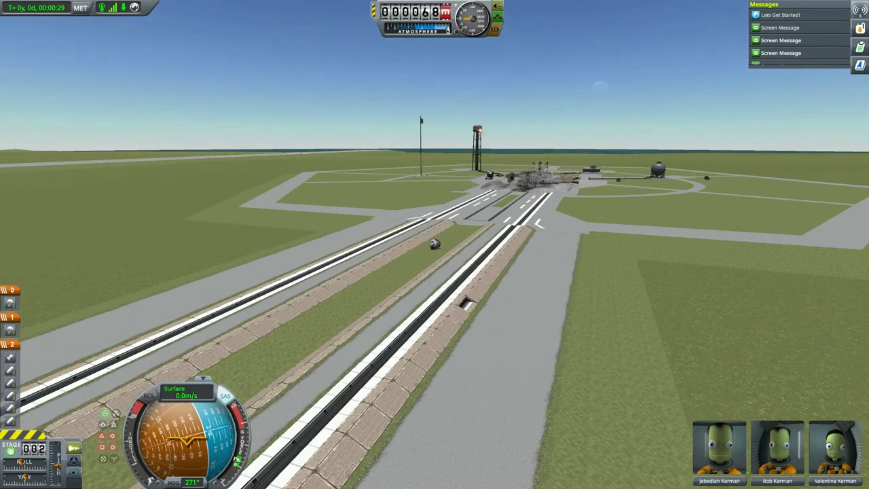
pyautogui.press('Escape')
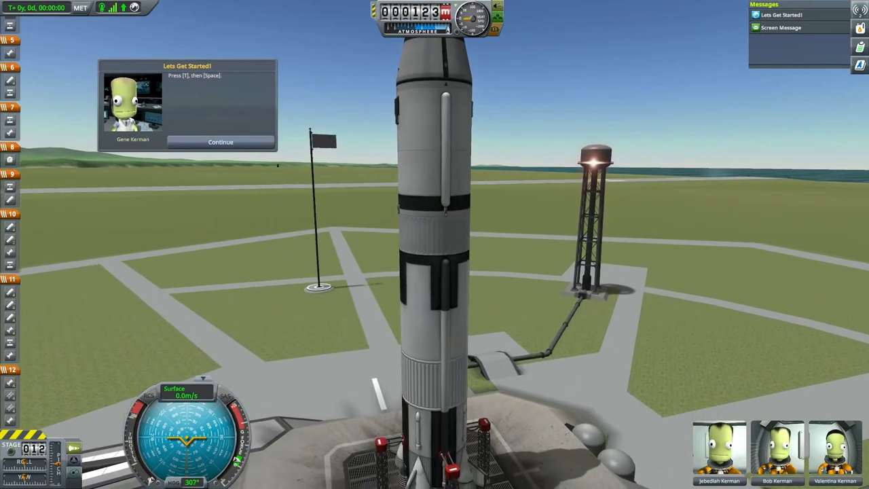
# Enable SAS and launch the Saturn V again from the restarted mission.
pyautogui.press('t')
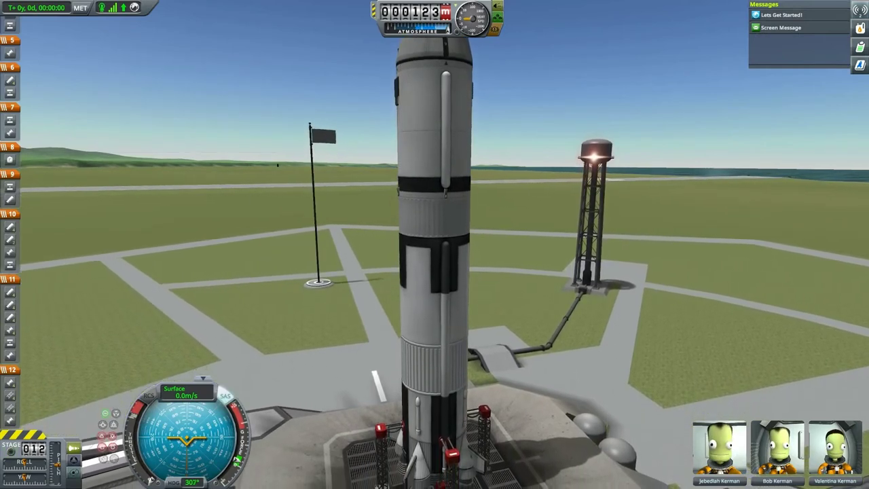
pyautogui.scroll(-3, 434, 245)
pyautogui.press('space')
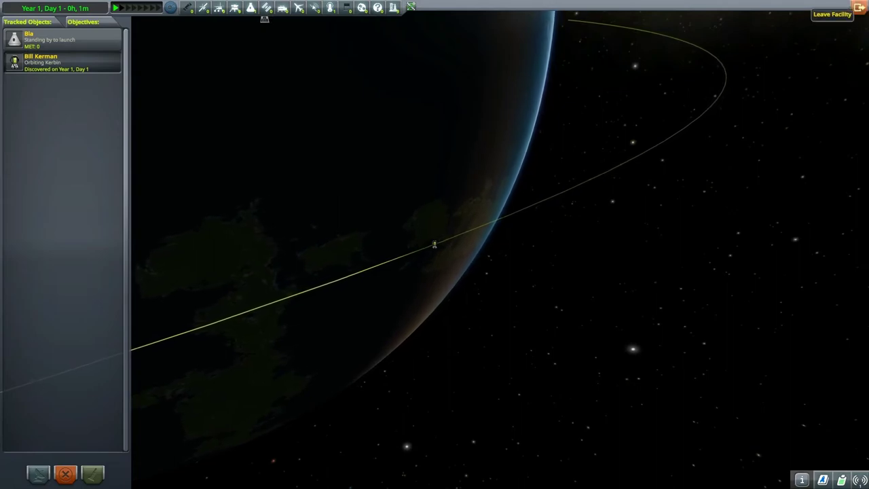
# Leave the tracking station and the space center and open the Mission Builder.
pyautogui.click(858, 7)
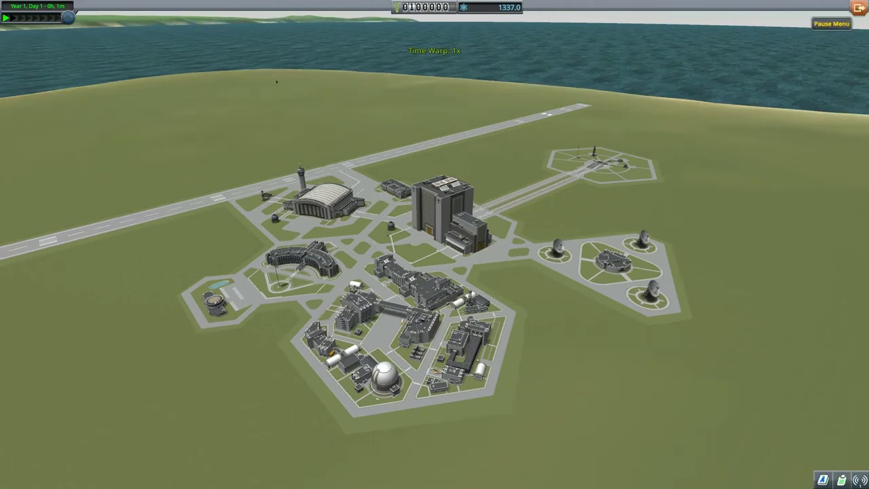
pyautogui.click(859, 7)
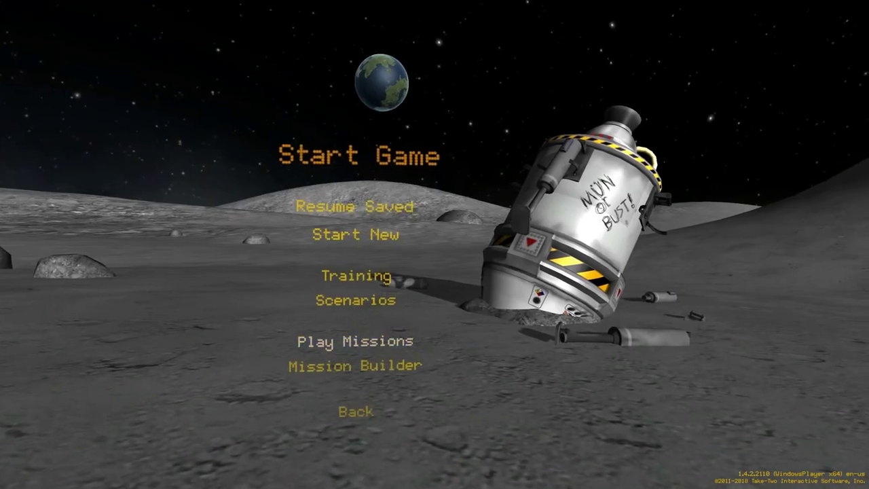
pyautogui.click(340, 370)
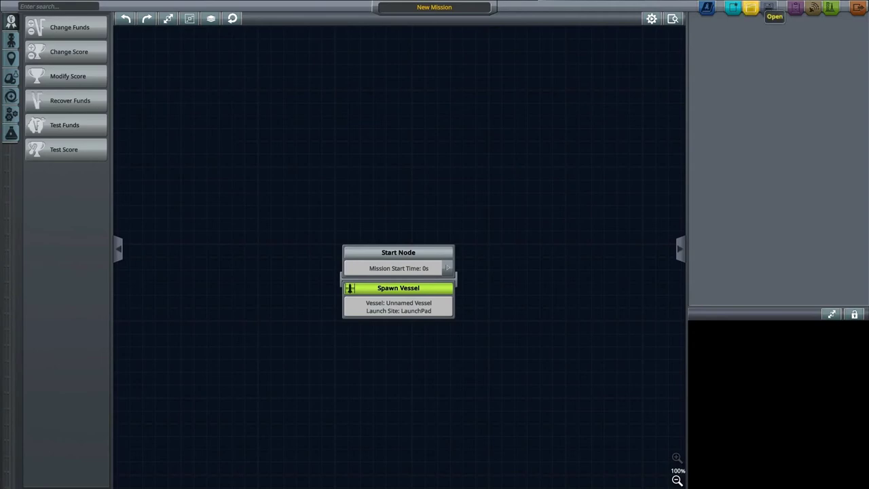
# Open the community-created mission "Rescue Bill from orbit" for editing.
pyautogui.click(750, 7)
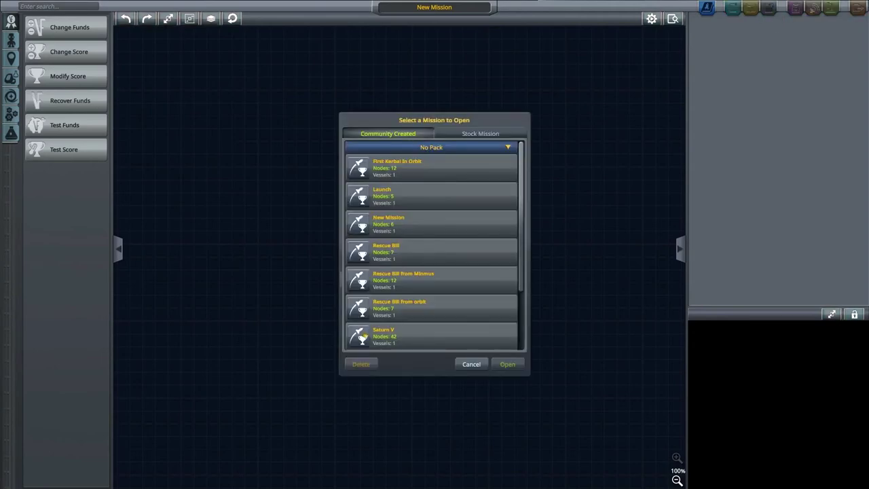
pyautogui.click(407, 307)
pyautogui.click(507, 364)
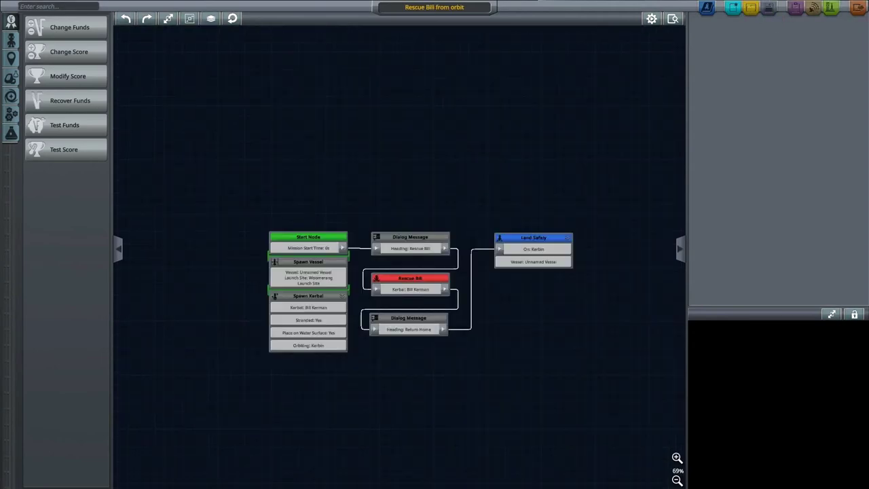
pyautogui.scroll(3, 338, 321)
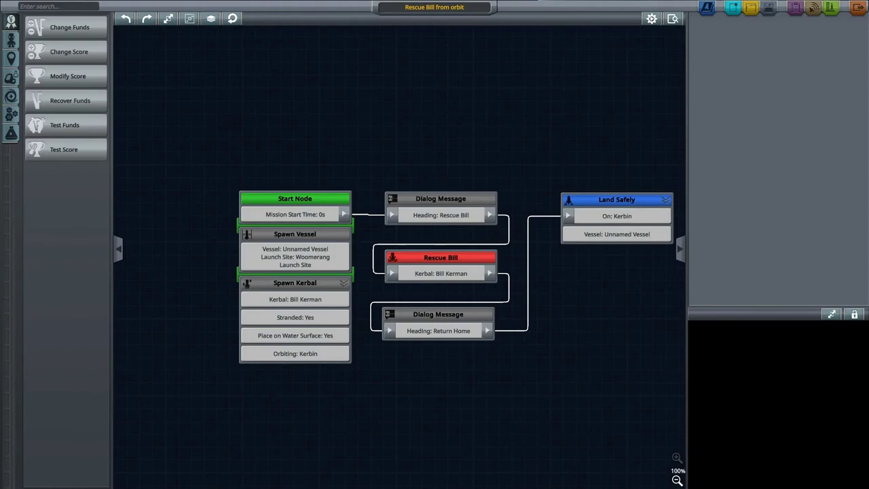
# Detach the Spawn Kerbal node from the Start Node stack and dock a second Spawn Vessel node in its place.
pyautogui.moveTo(294, 282); pyautogui.dragTo(483, 396)
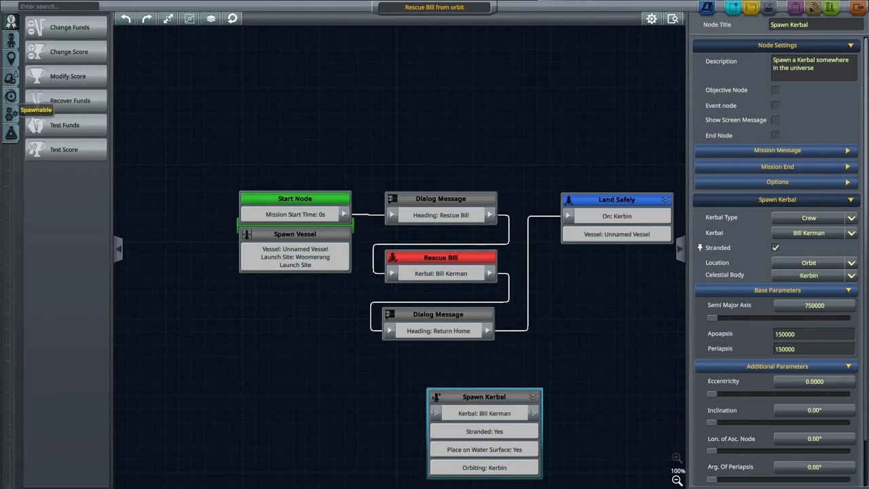
pyautogui.click(11, 96)
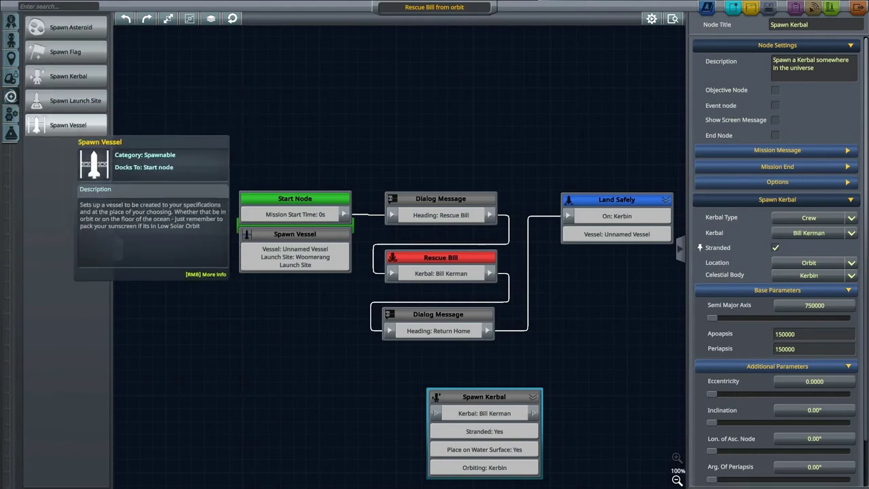
pyautogui.moveTo(67, 125); pyautogui.dragTo(295, 284)
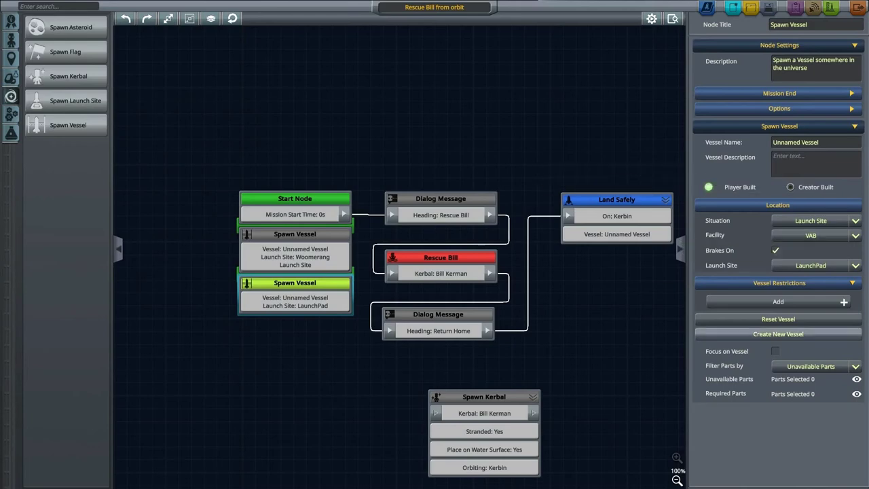
# Make the new Spawn Vessel node creator built with the Bla craft and view its crew assignment without assigning anyone.
pyautogui.click(790, 187)
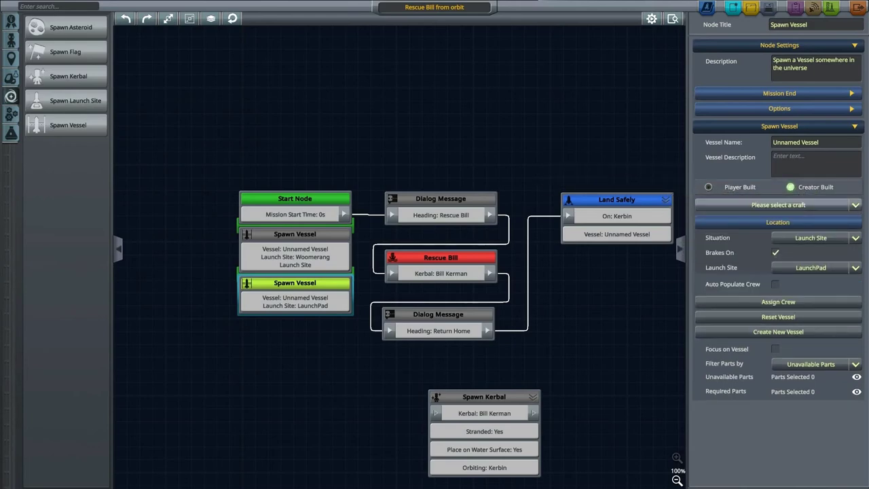
pyautogui.click(777, 204)
pyautogui.click(709, 214)
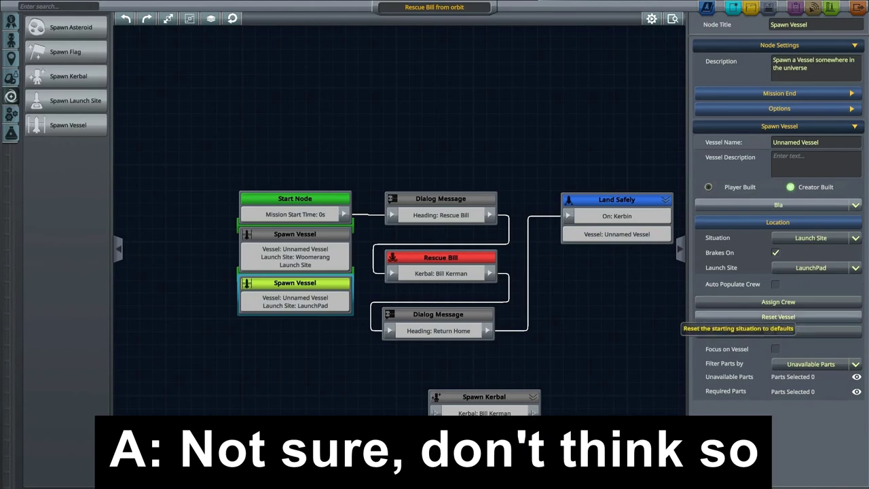
pyautogui.click(778, 302)
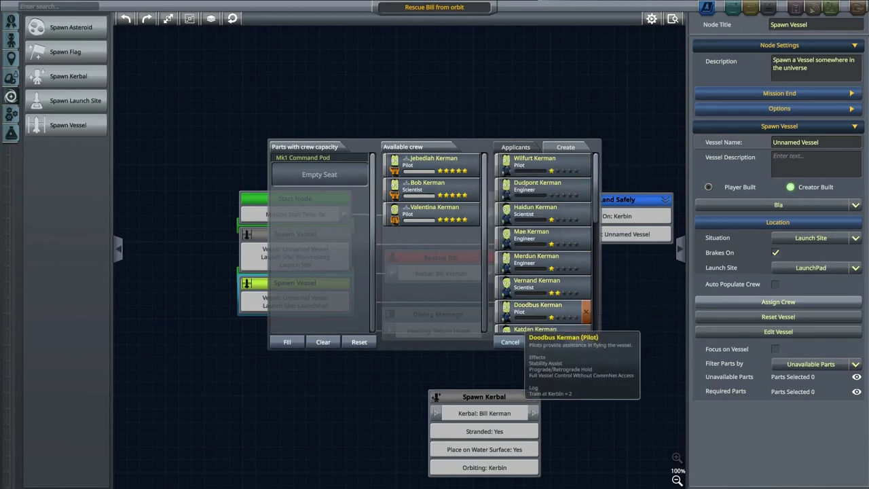
pyautogui.press('Escape')
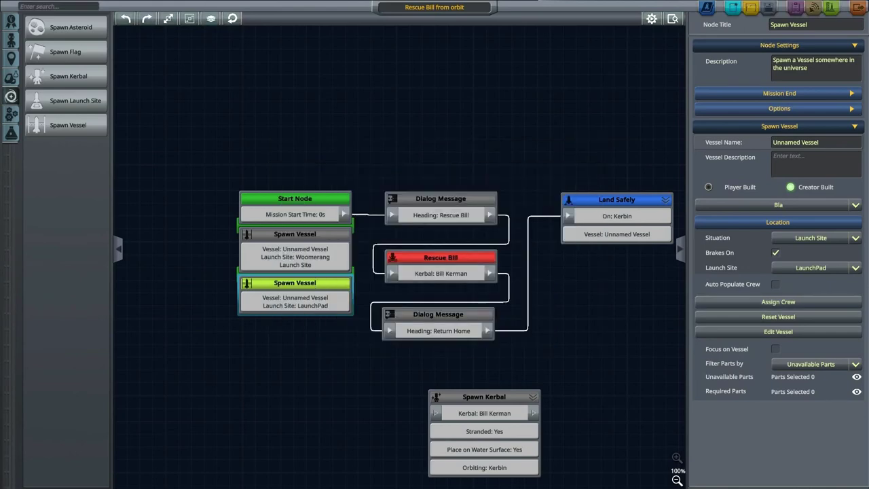
# Redock the Spawn Kerbal node below the vessels, then detach and delete it together with the LaunchPad Spawn Vessel node.
pyautogui.moveTo(484, 397); pyautogui.dragTo(294, 323)
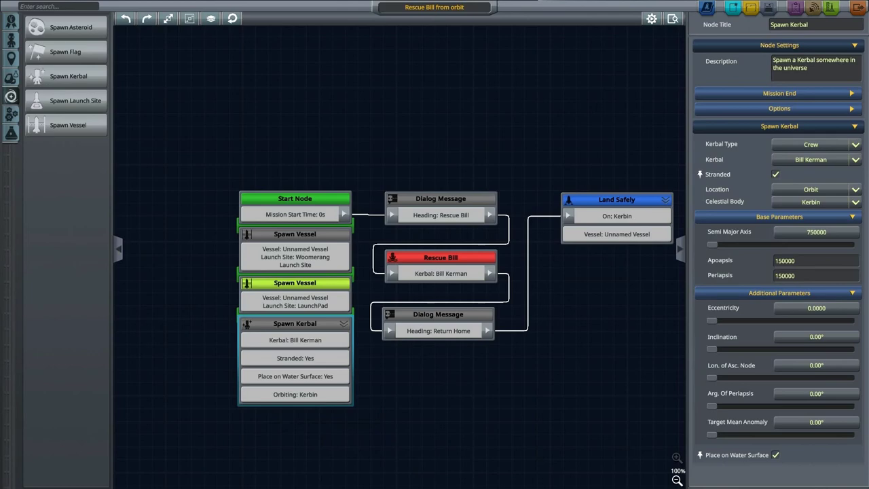
pyautogui.moveTo(294, 323); pyautogui.dragTo(323, 391)
pyautogui.press('Delete')
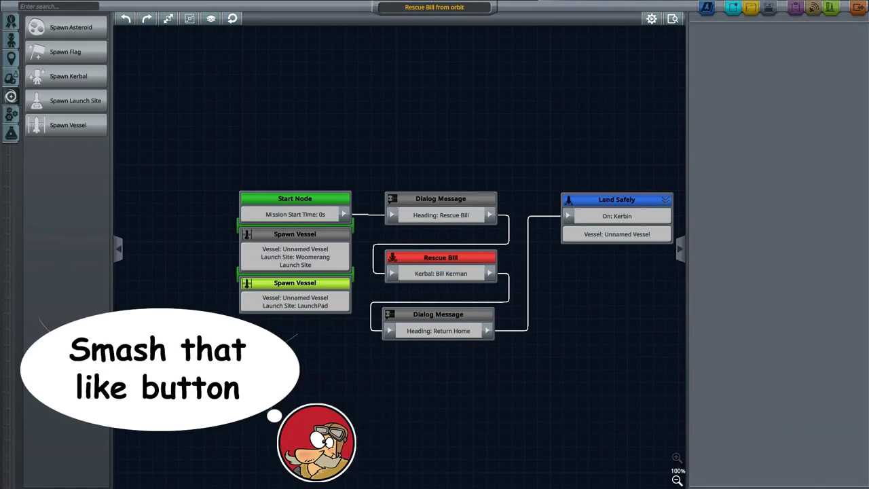
pyautogui.click(295, 298)
pyautogui.press('Delete')
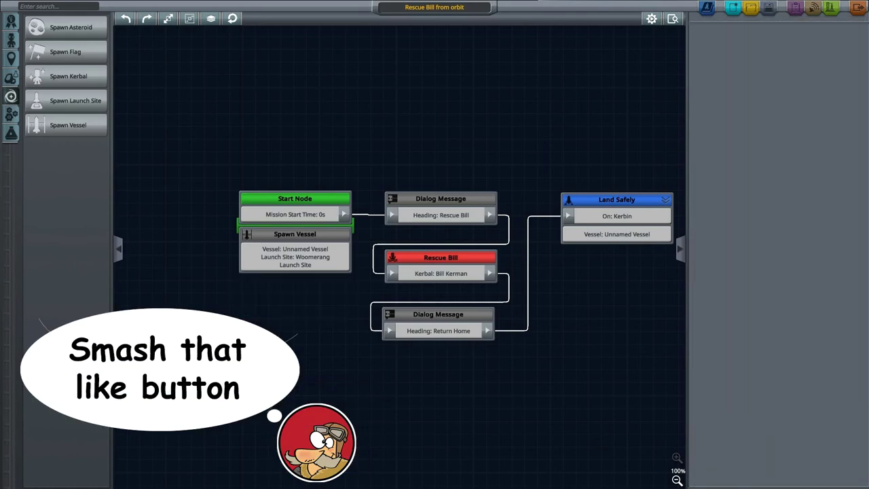
# Undo the deletion of the Spawn Kerbal node and the LaunchPad Spawn Vessel node.
pyautogui.moveTo(68, 125)
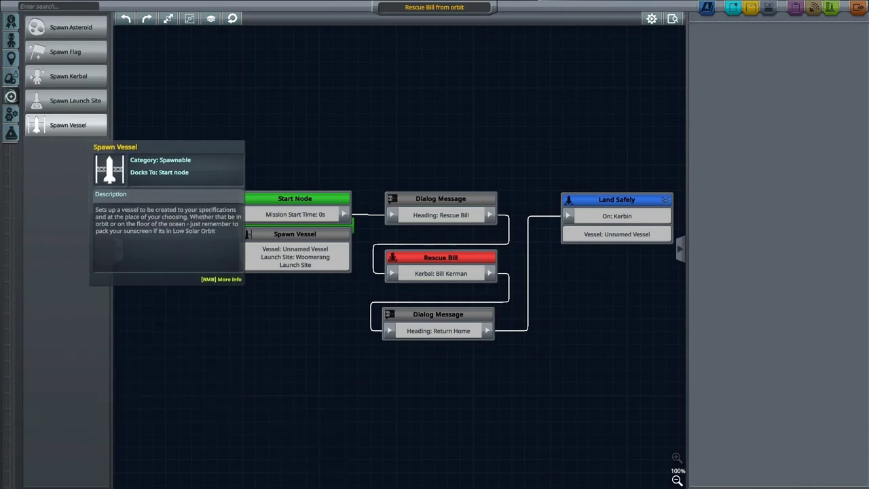
pyautogui.hotkey('ctrl', 'z')
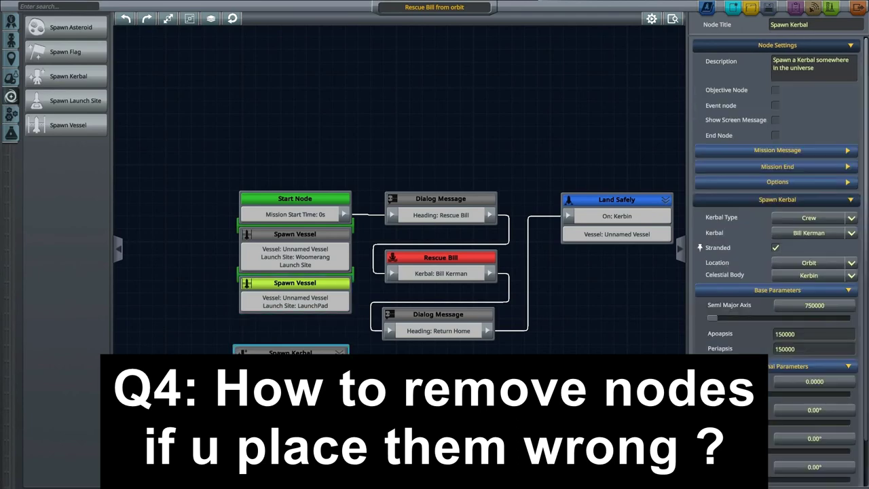
# Delete the Spawn Kerbal node, the LaunchPad Spawn Vessel node and the connector from the Start Node to the Rescue Bill dialog message.
pyautogui.press('Delete')
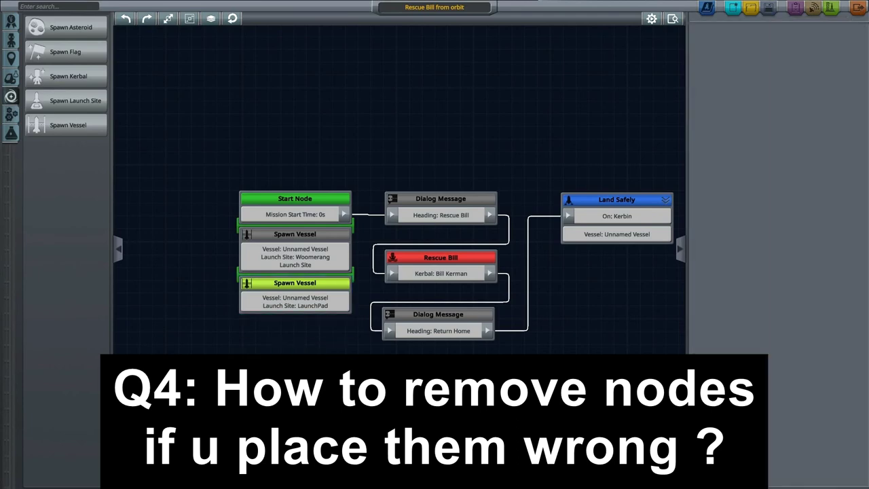
pyautogui.click(295, 283)
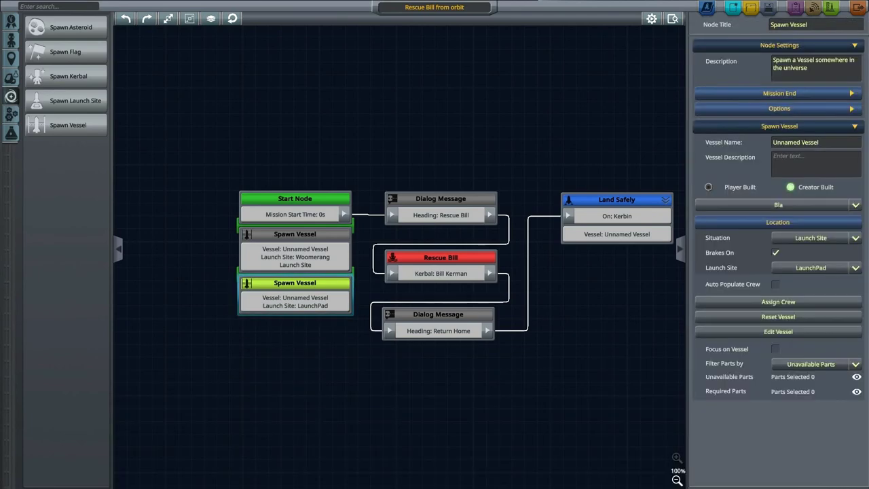
pyautogui.press('Delete')
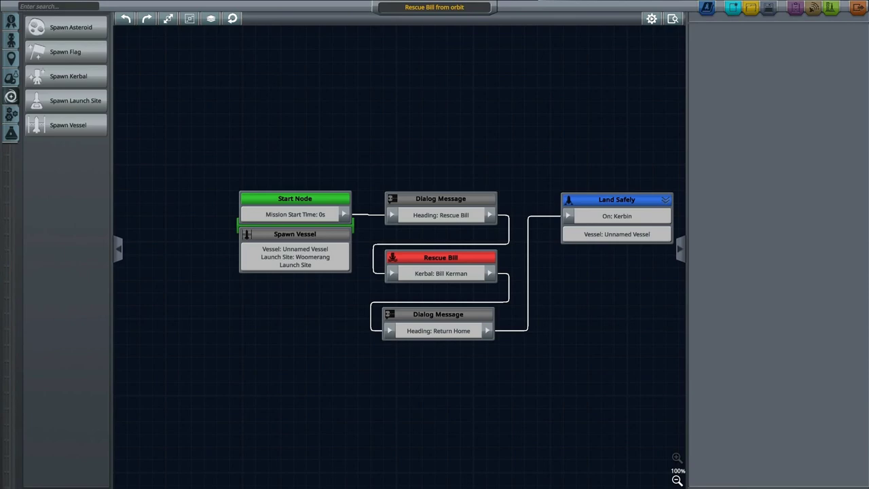
pyautogui.click(369, 215)
pyautogui.press('Delete')
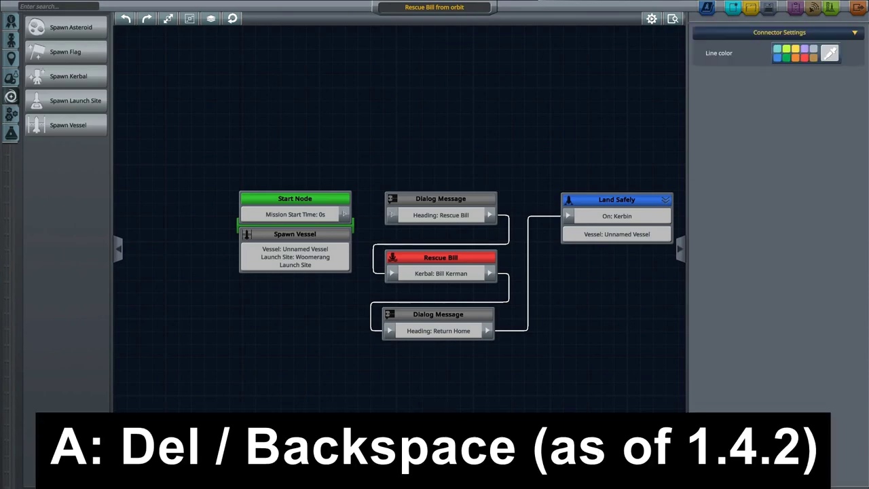